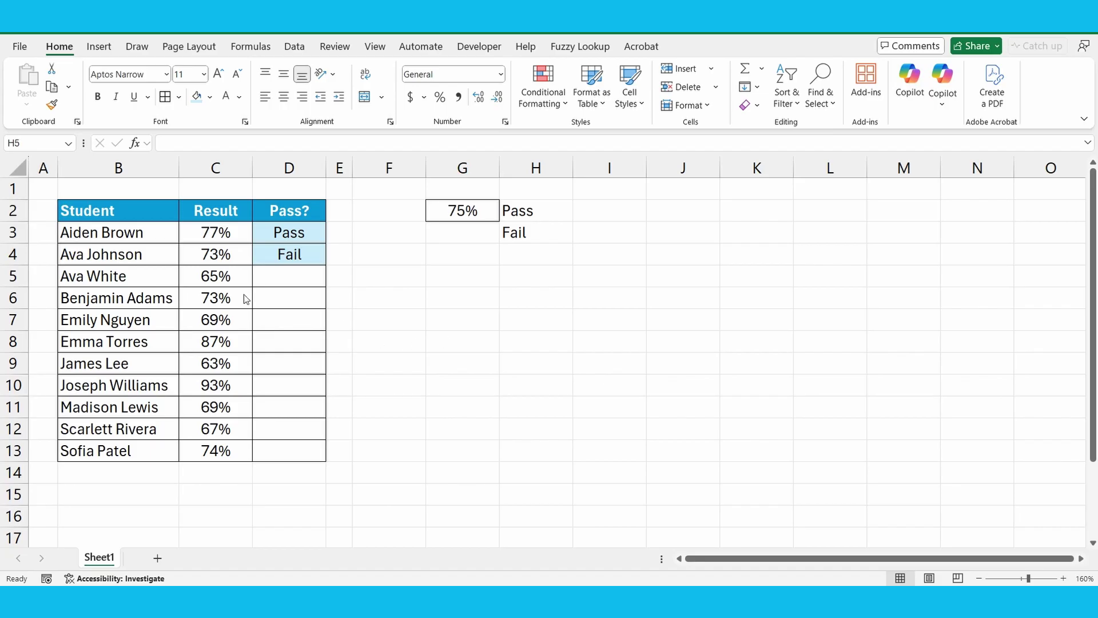
Enter =IF(C5>=0.75,"Pass","Fail") in D5
left_click(283, 275)
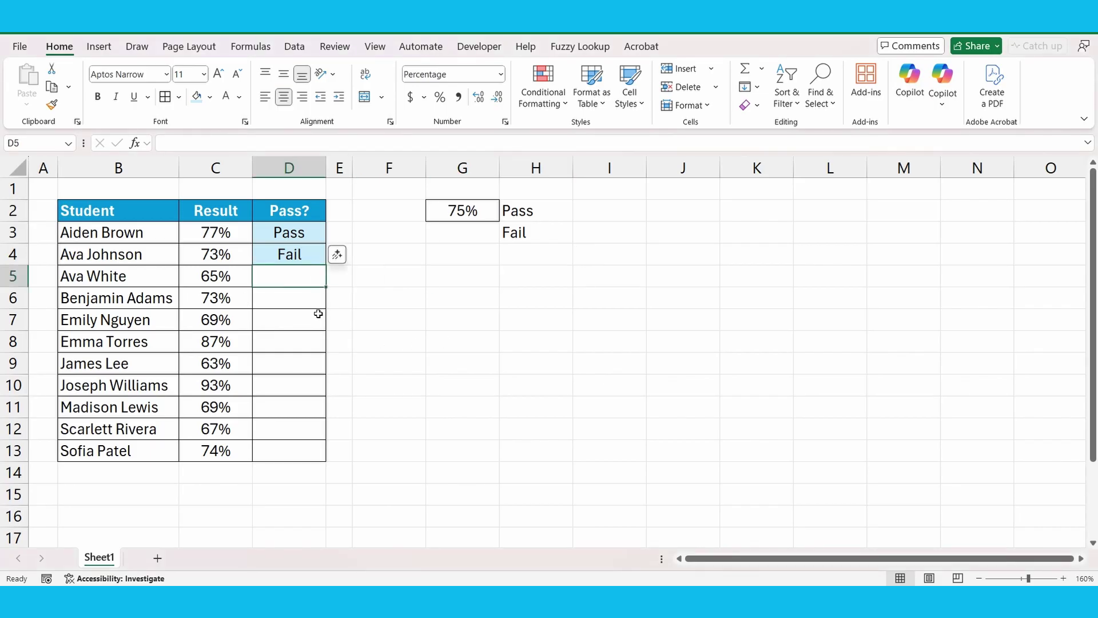
type("=if(")
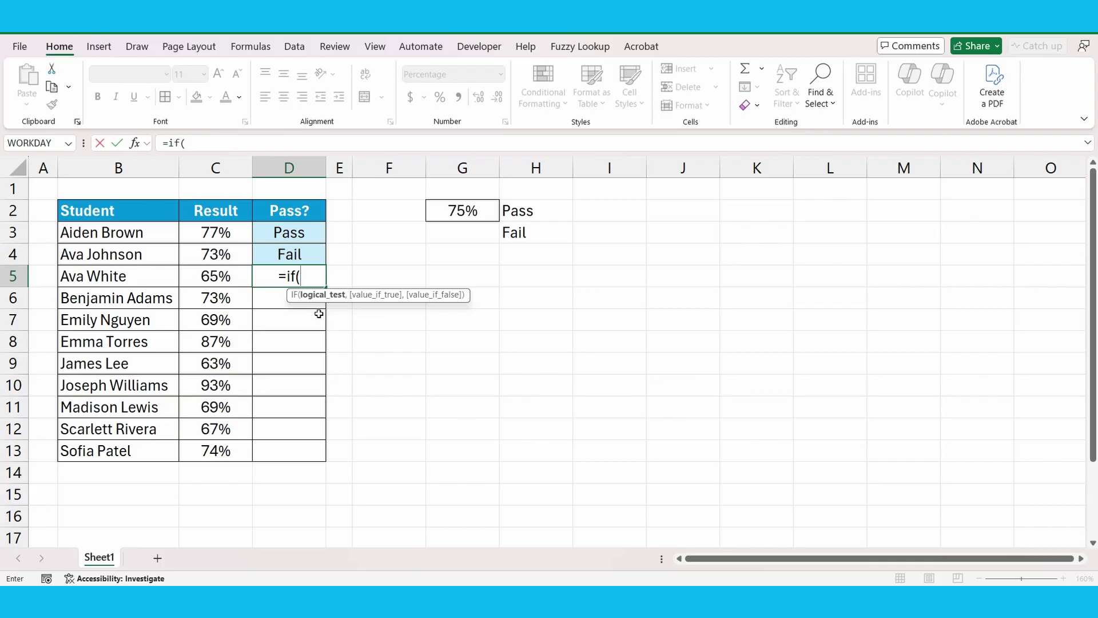
left_click(223, 277)
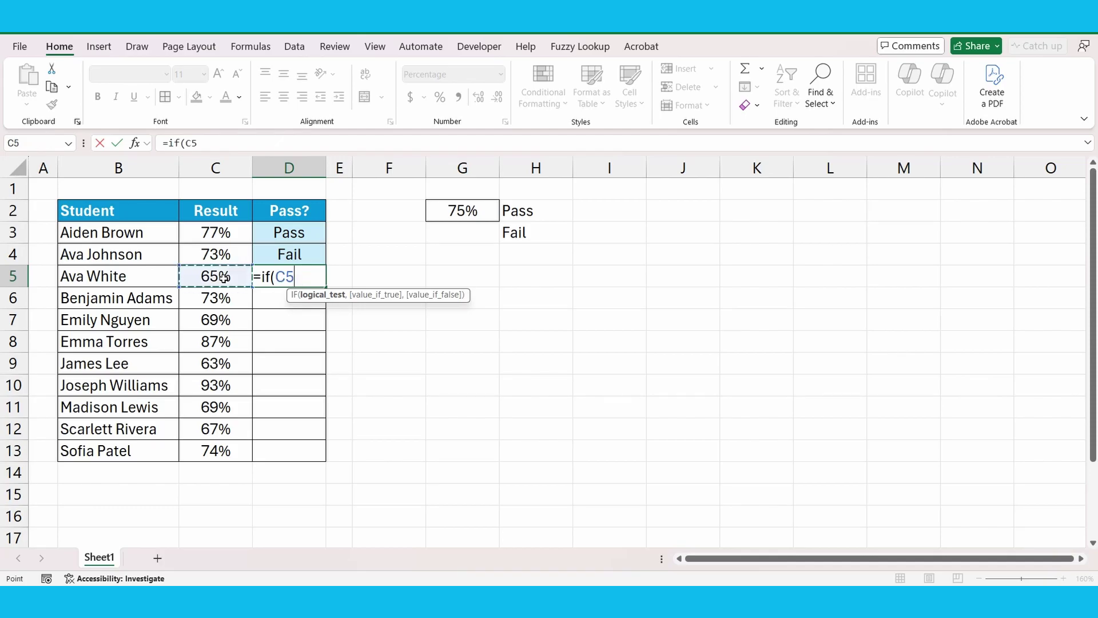
type(">=")
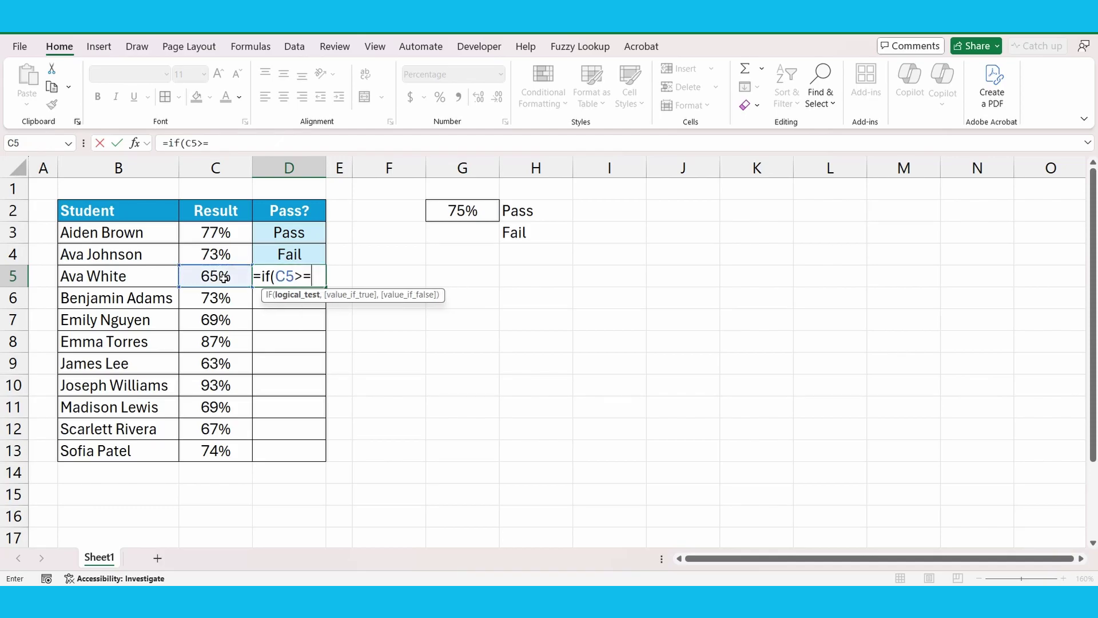
type("0.75")
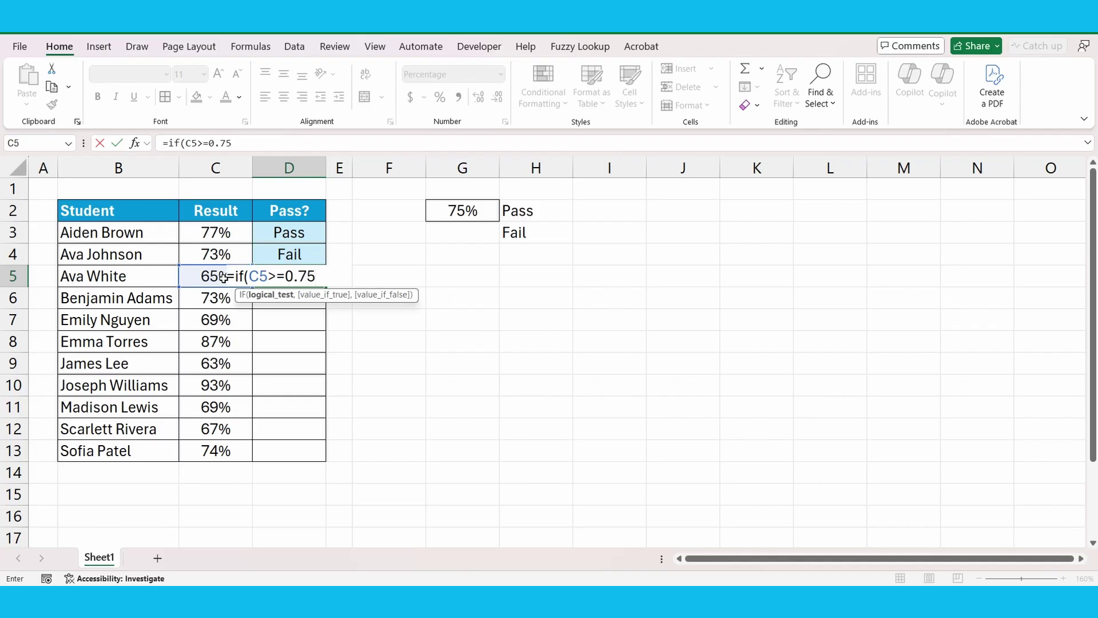
type(",")
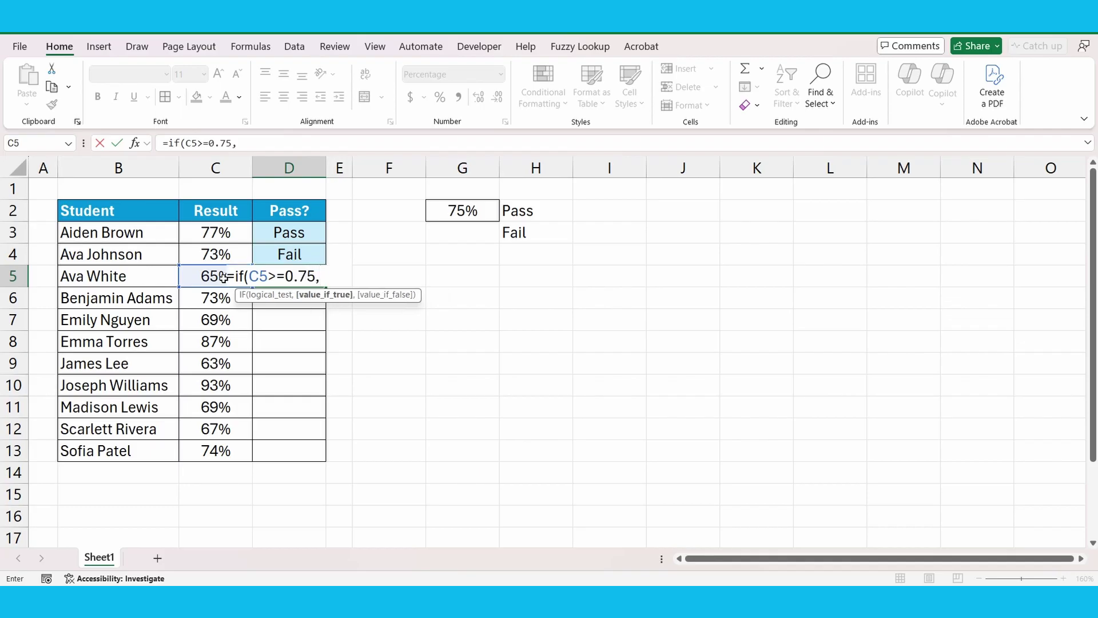
type("\"Pass\",")
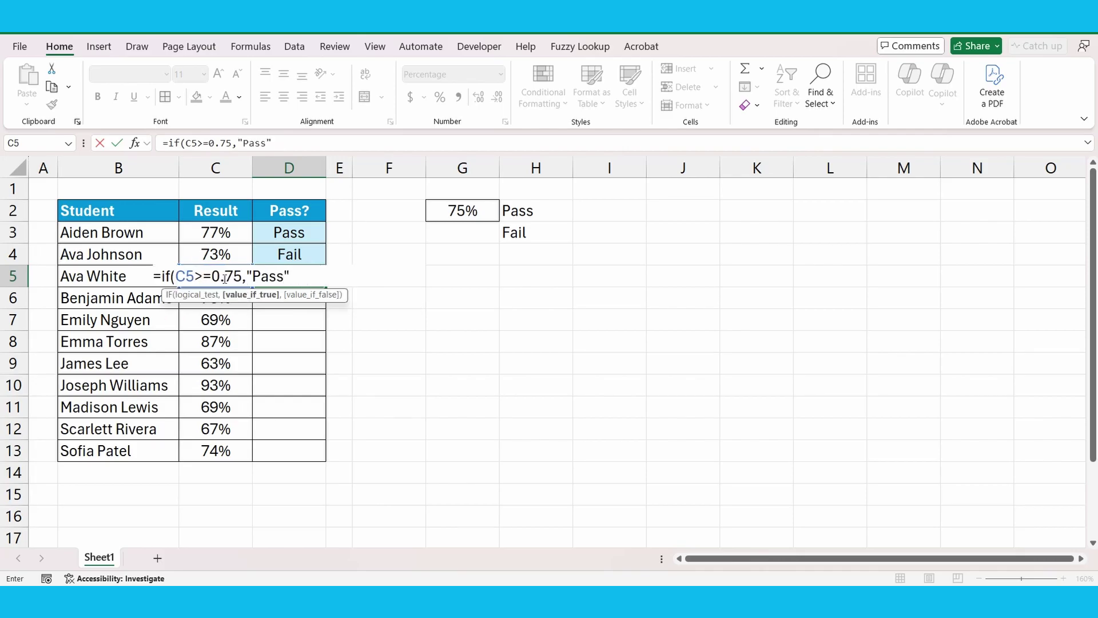
type("\"")
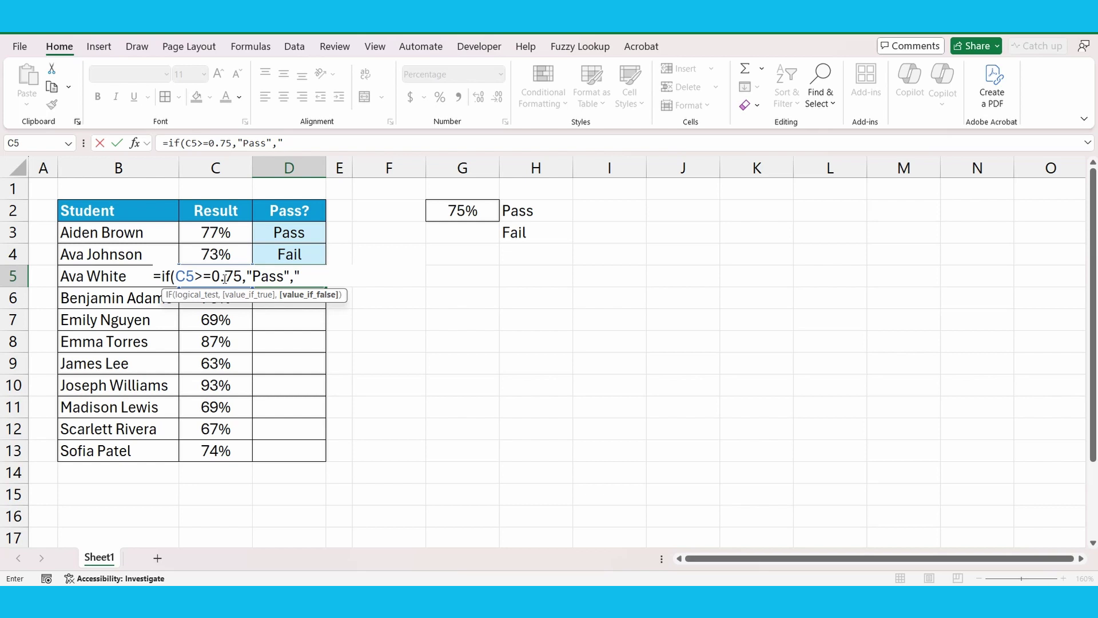
type("Fail\")")
key("Return")
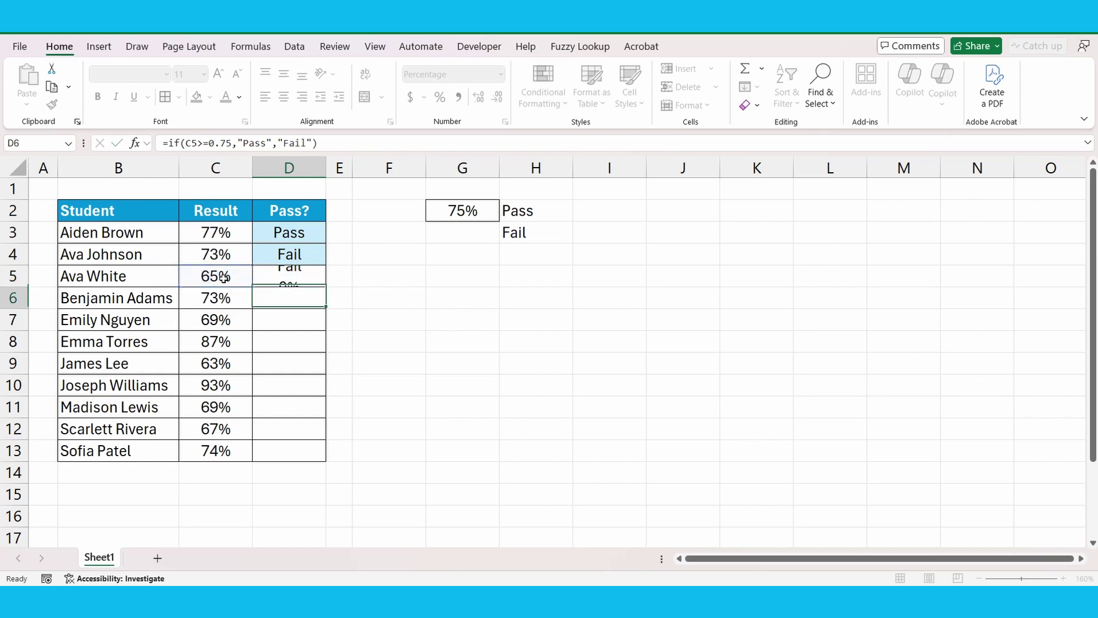
Fill the D5 formula down to D13 and verify the 87% and 93% results show Pass
left_click(287, 277)
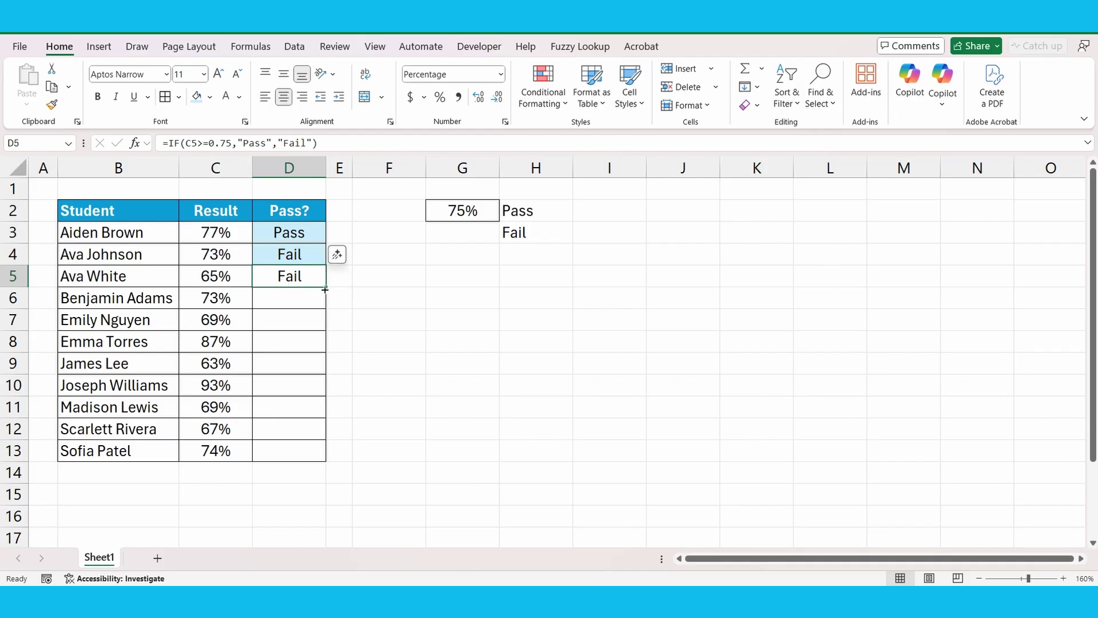
left_click_drag(326, 289, 327, 455)
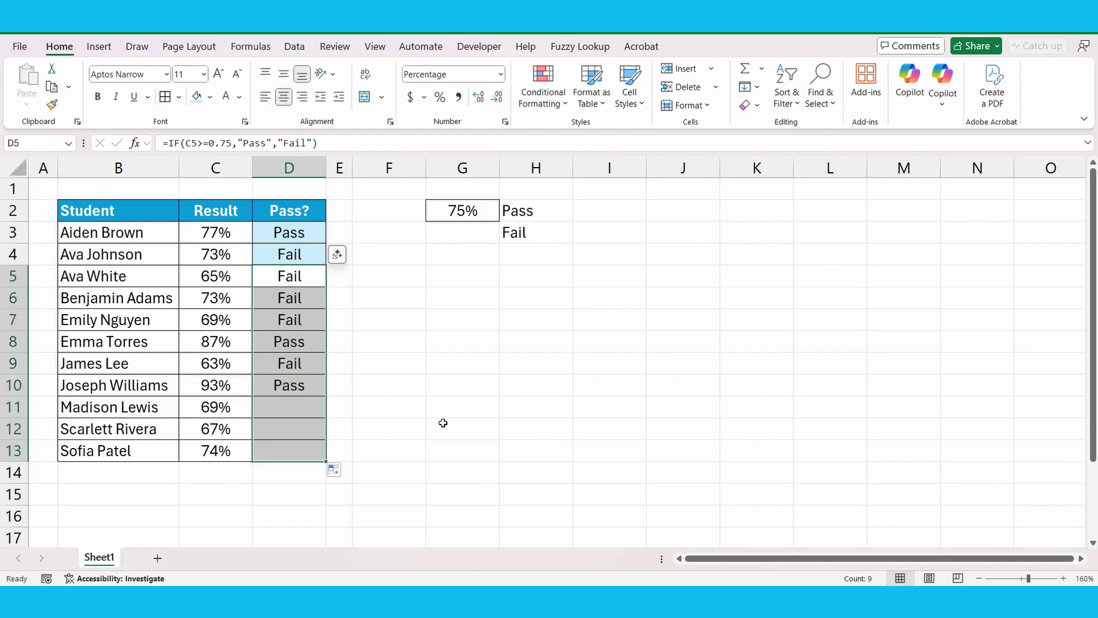
left_click(209, 342)
left_click(259, 342, "shift")
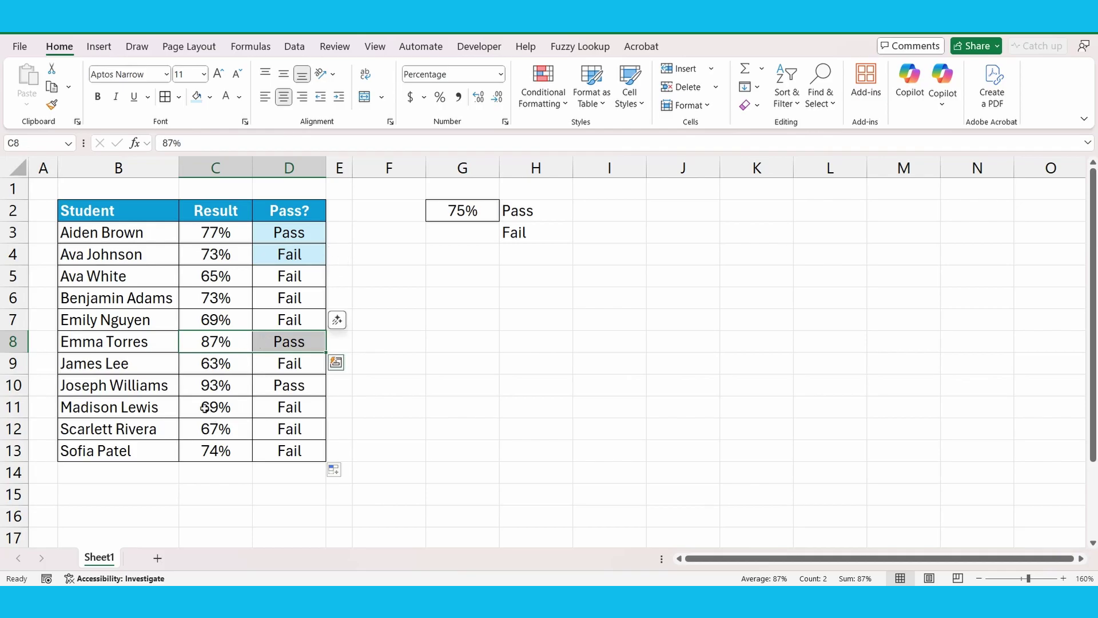
left_click_drag(208, 385, 257, 387)
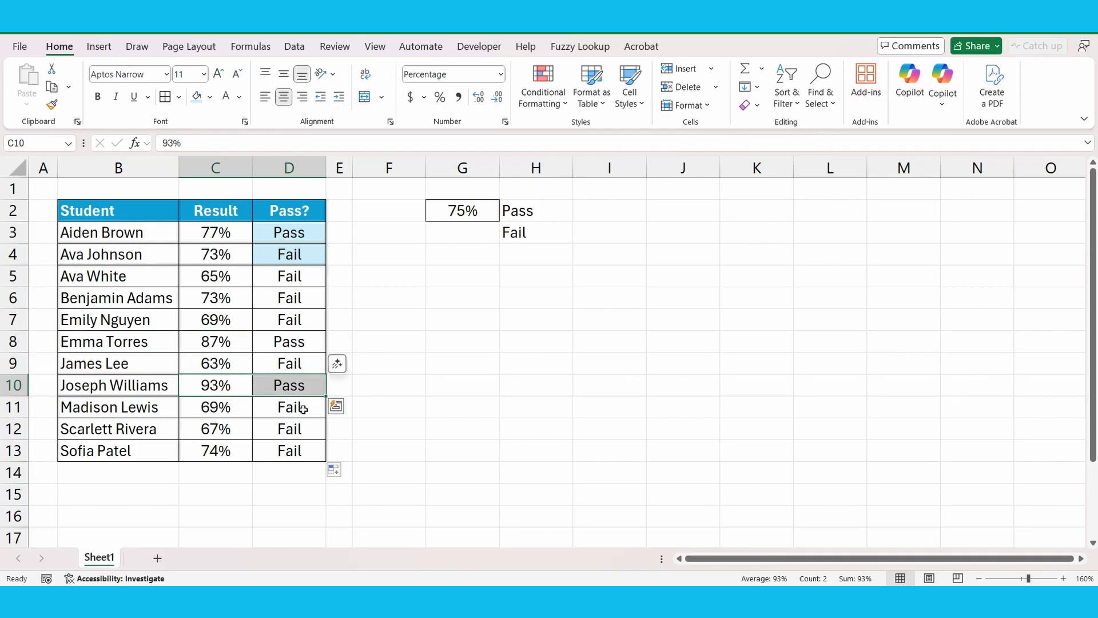
left_click(452, 218)
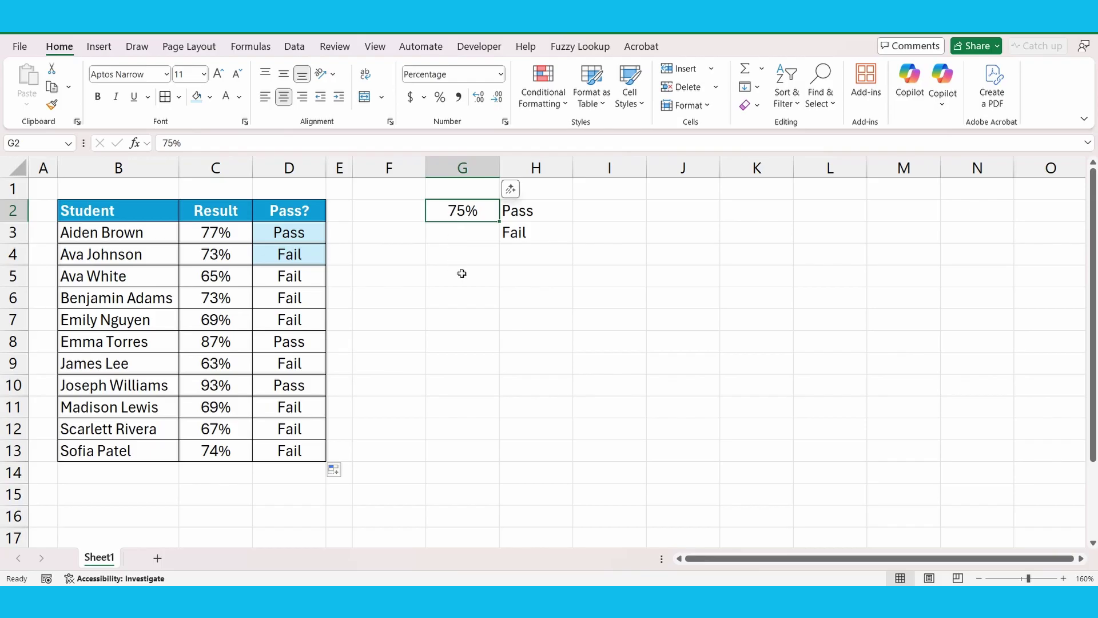
Change the G2 threshold to 65% and delete the formula in D5
type("65")
key("Return")
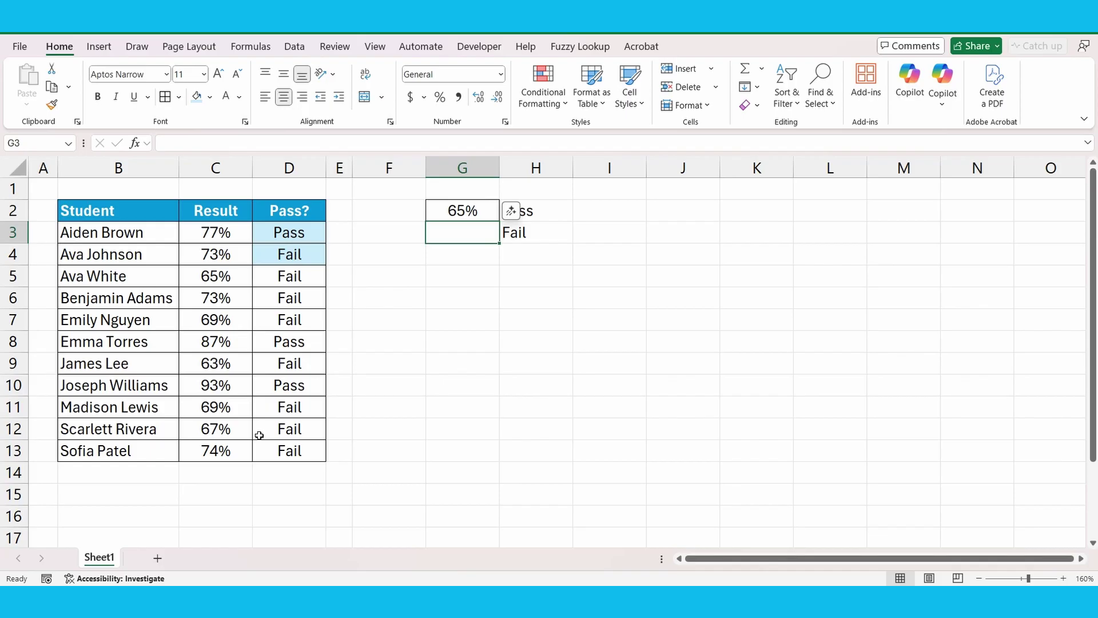
left_click(438, 317)
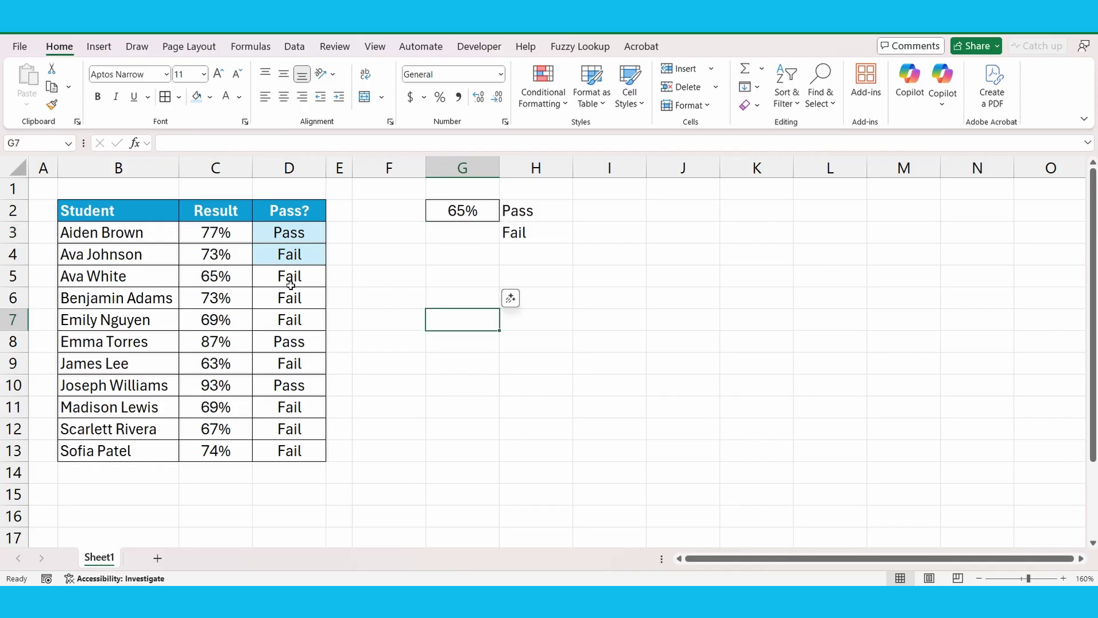
left_click(270, 273)
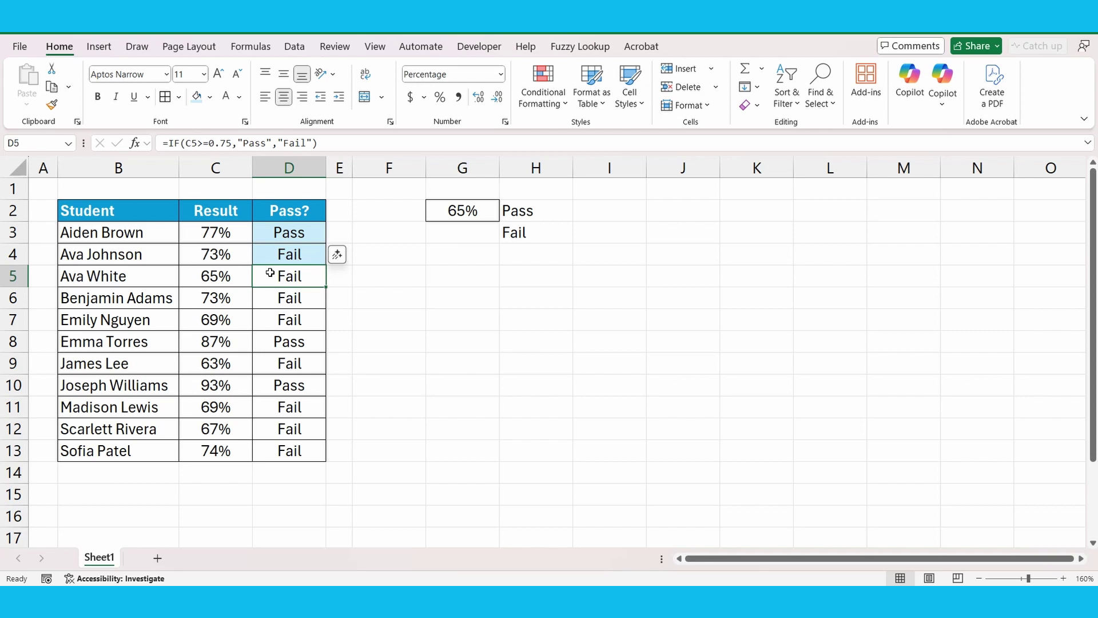
key("Delete")
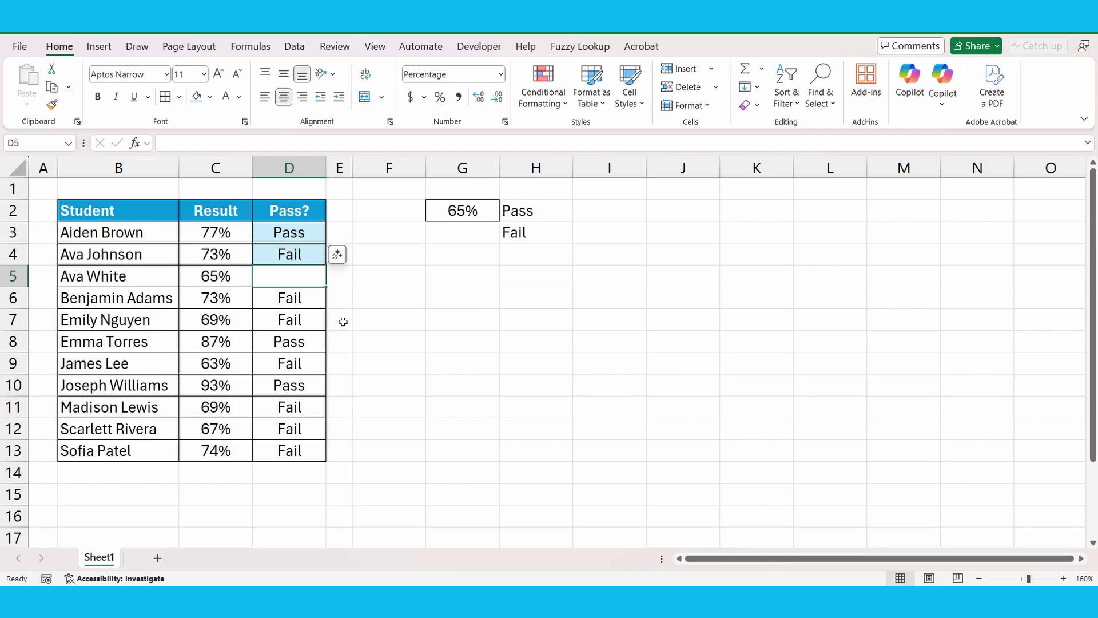
Enter =IF(C5>=$G$2,$H$2,$H$3) in D5 with absolute threshold and label references
type("=if")
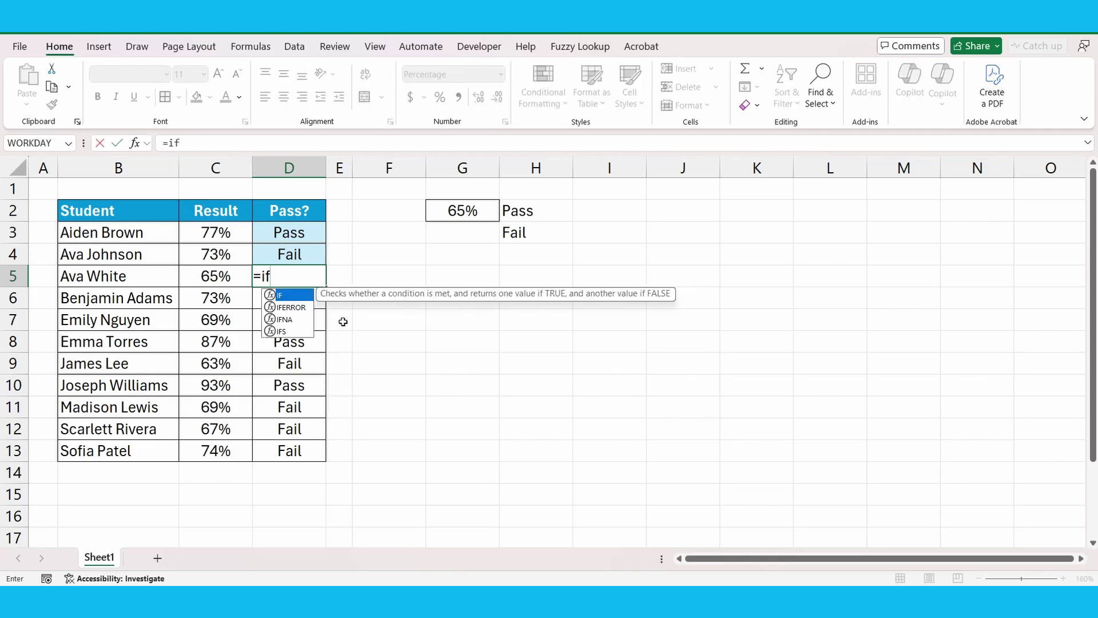
type("(")
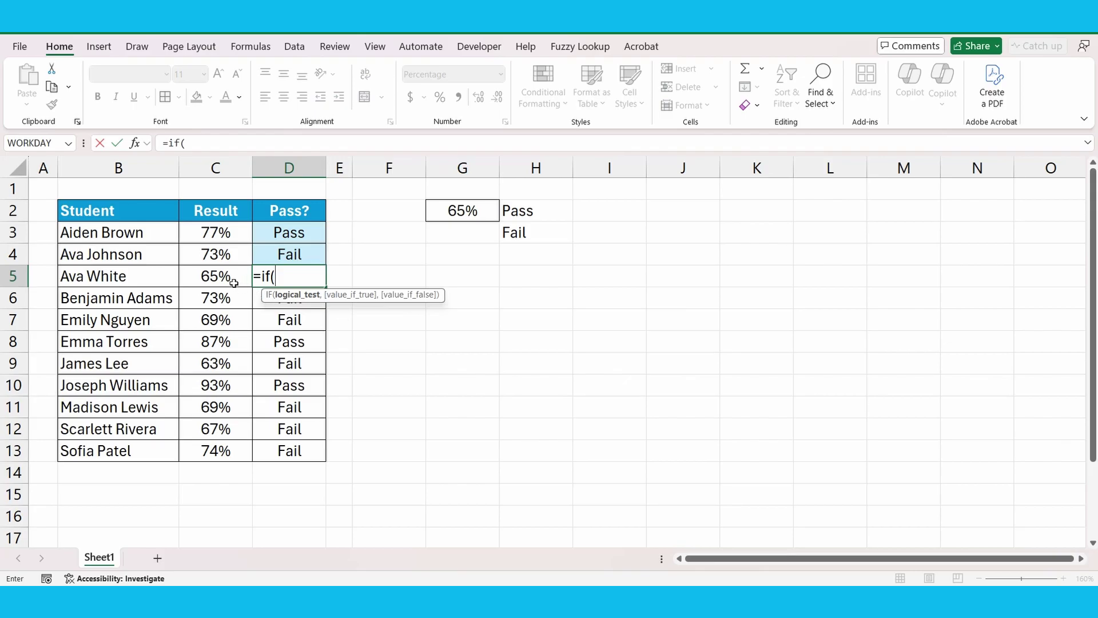
left_click(219, 278)
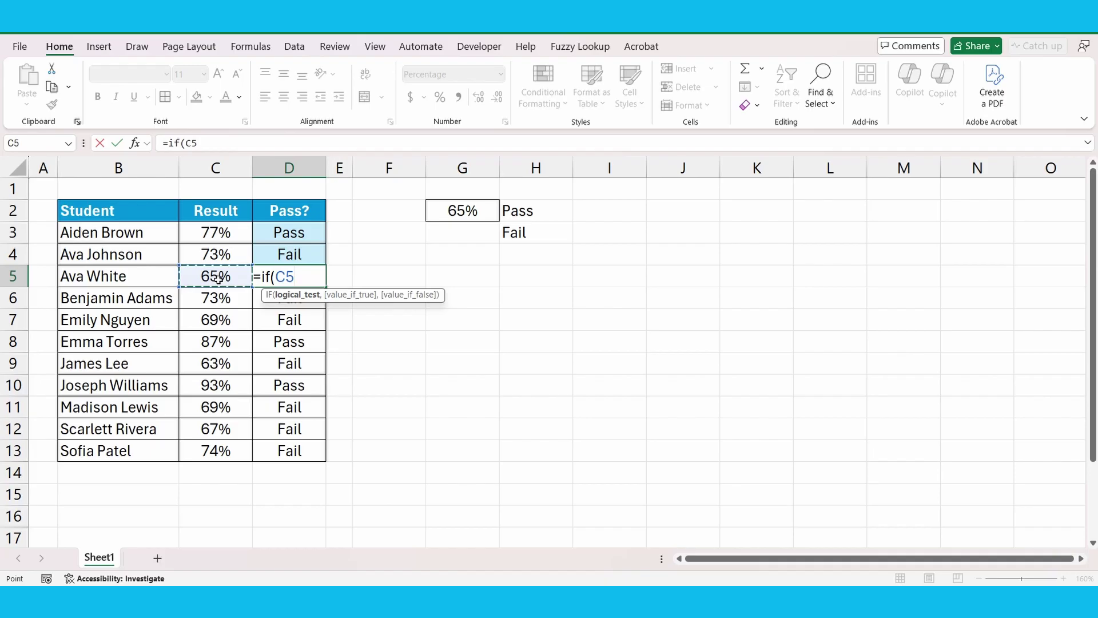
type(">=")
left_click(459, 210)
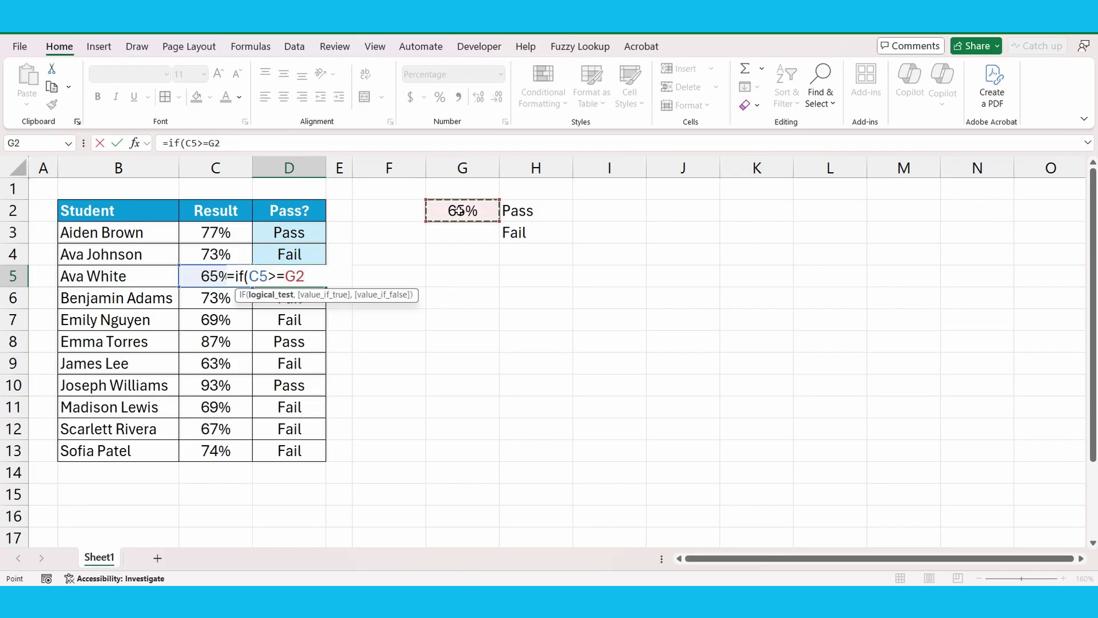
key("F4")
type(",")
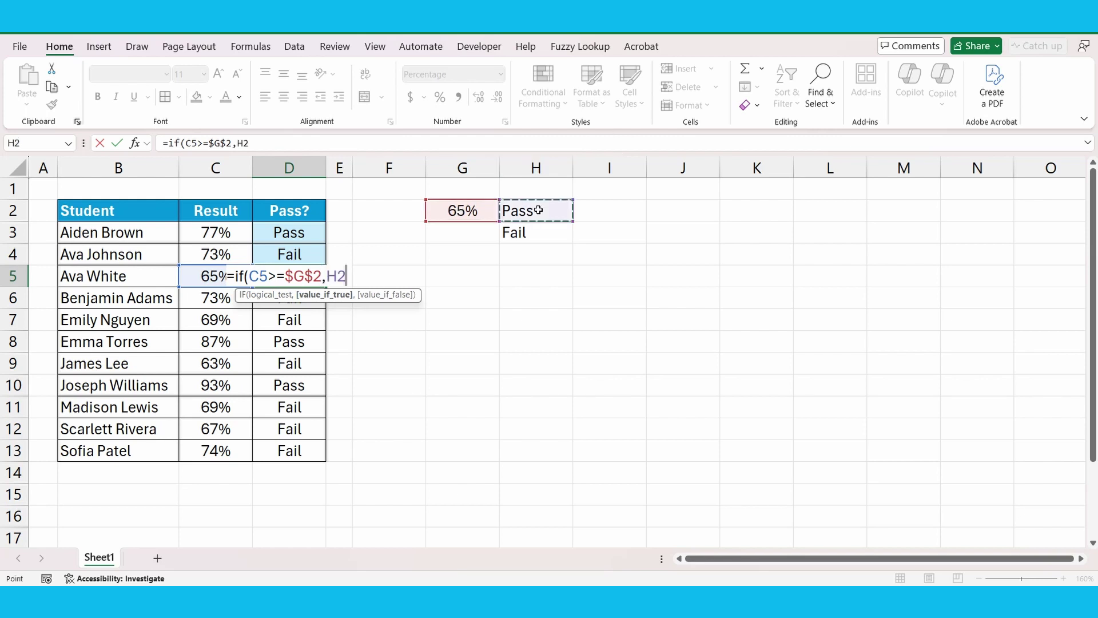
left_click(539, 210)
key("F4")
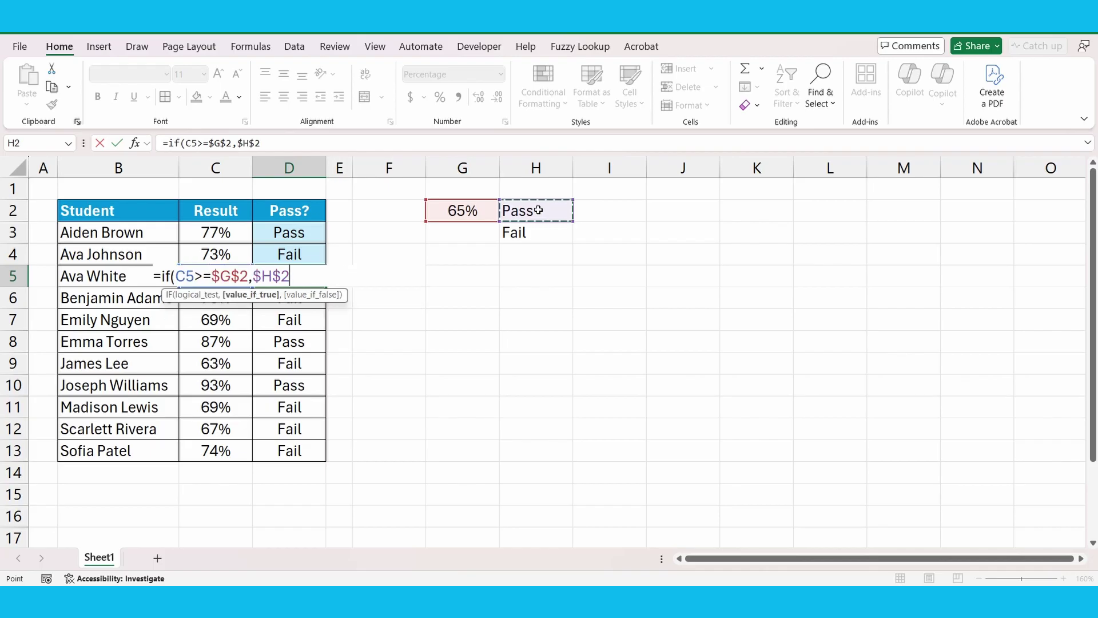
type(",")
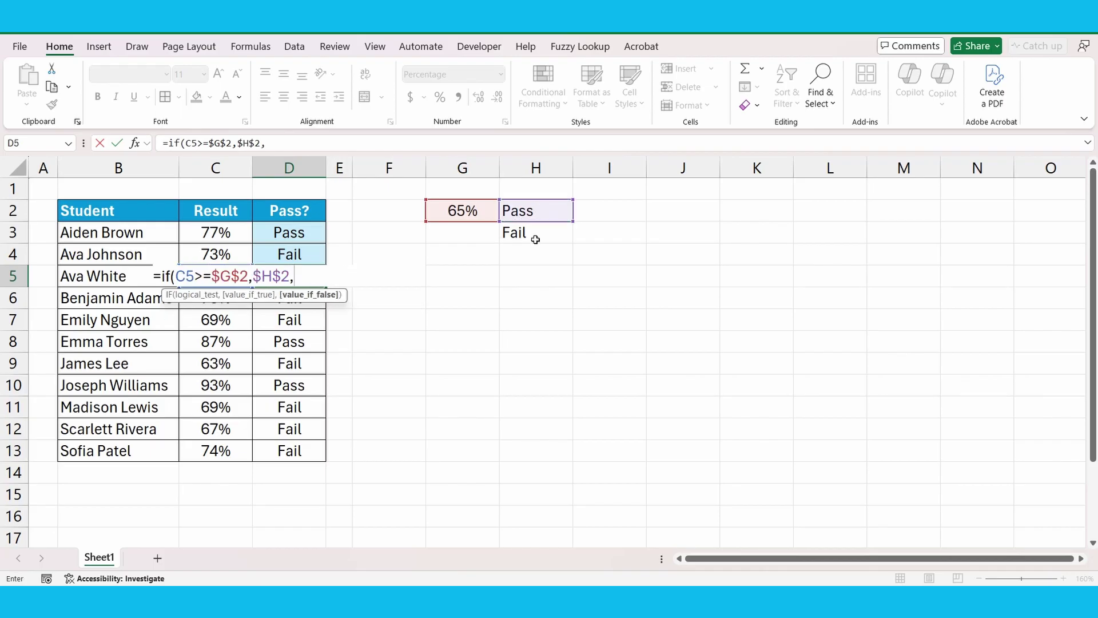
left_click(537, 238)
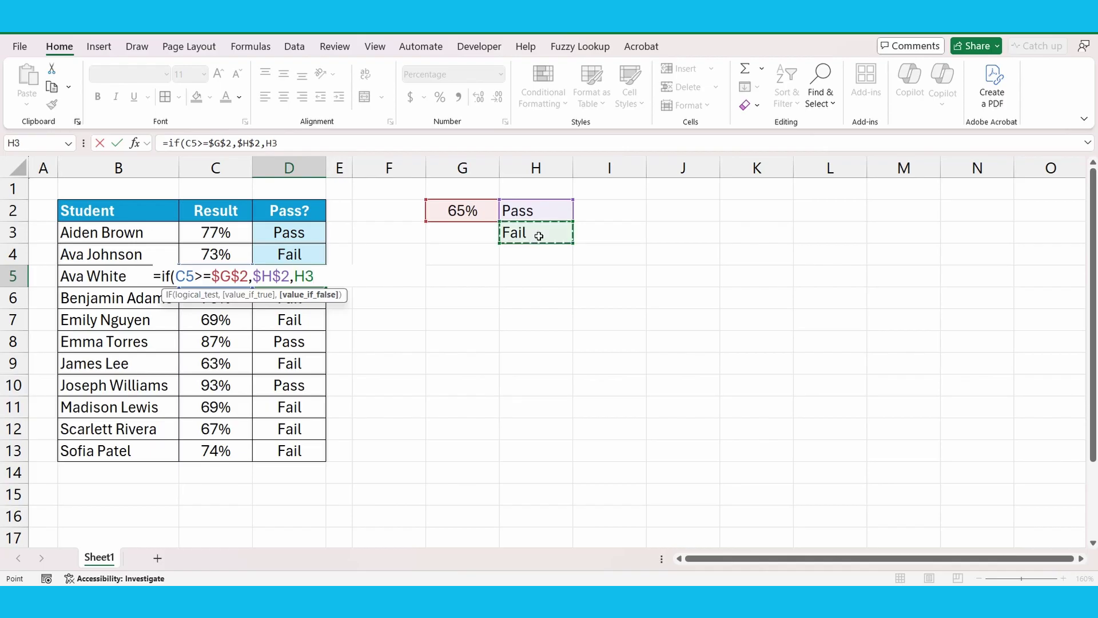
key("F4")
type(")")
key("Return")
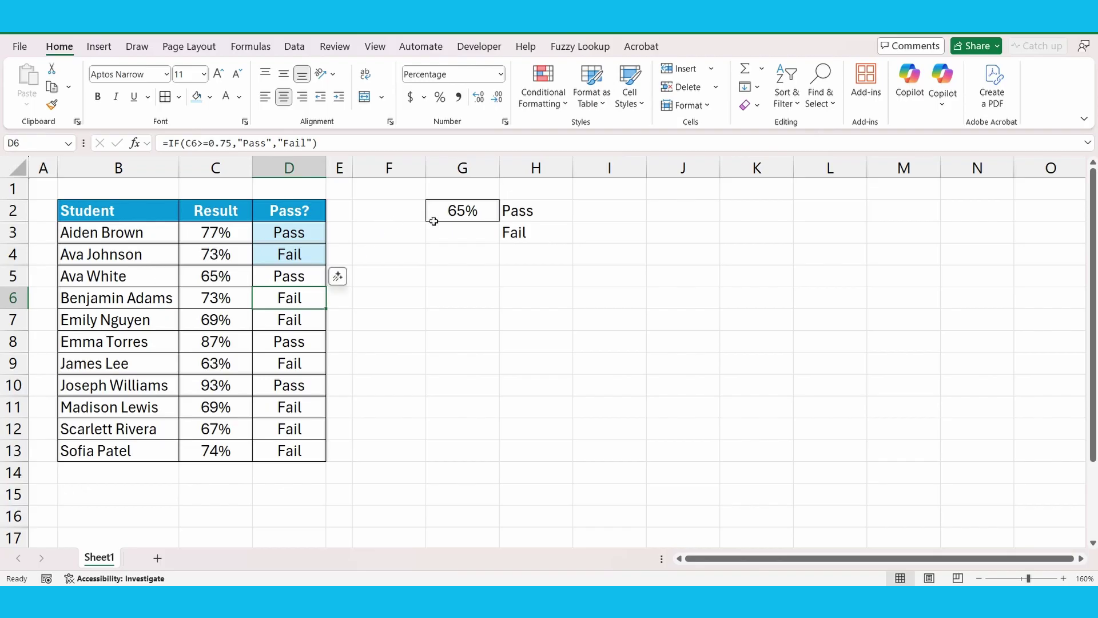
Copy the D5 formula down through D13
left_click(306, 280)
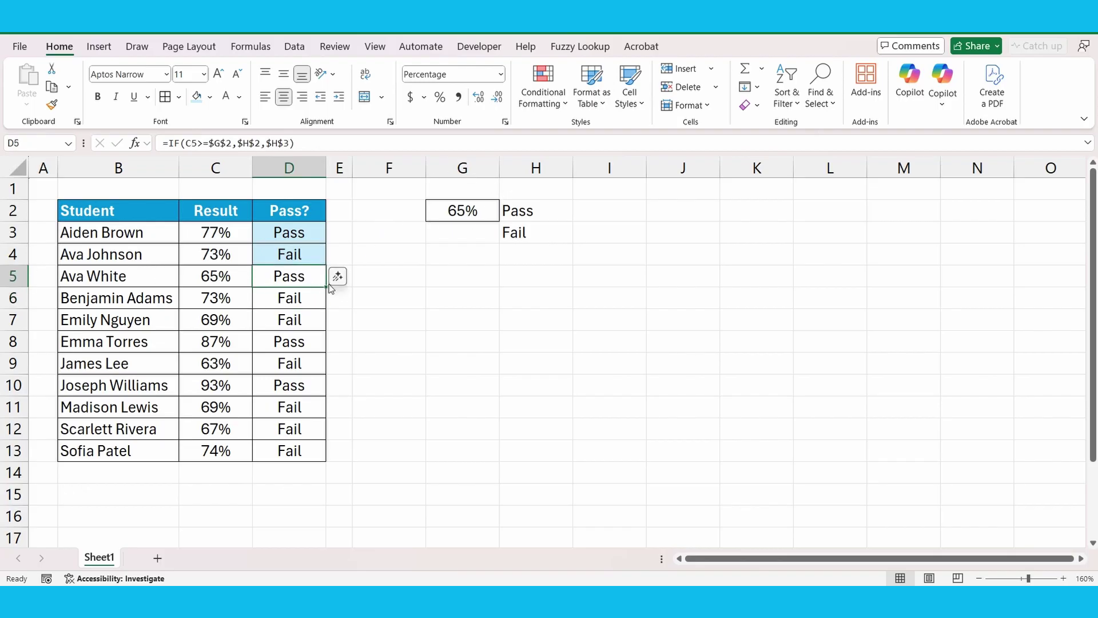
left_click_drag(326, 286, 326, 461)
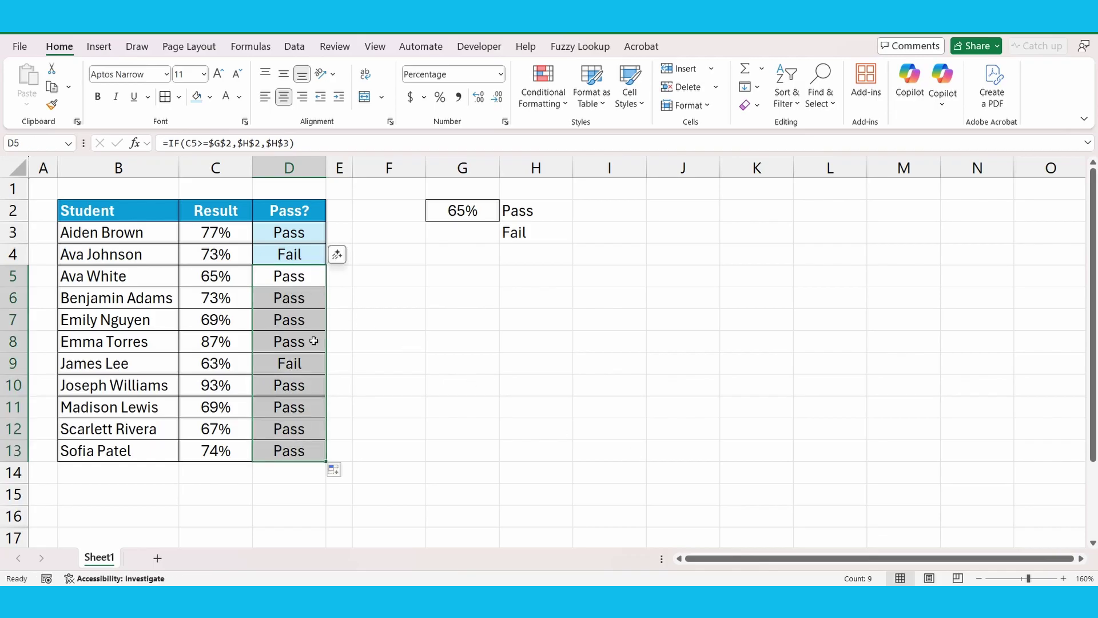
left_click(373, 324)
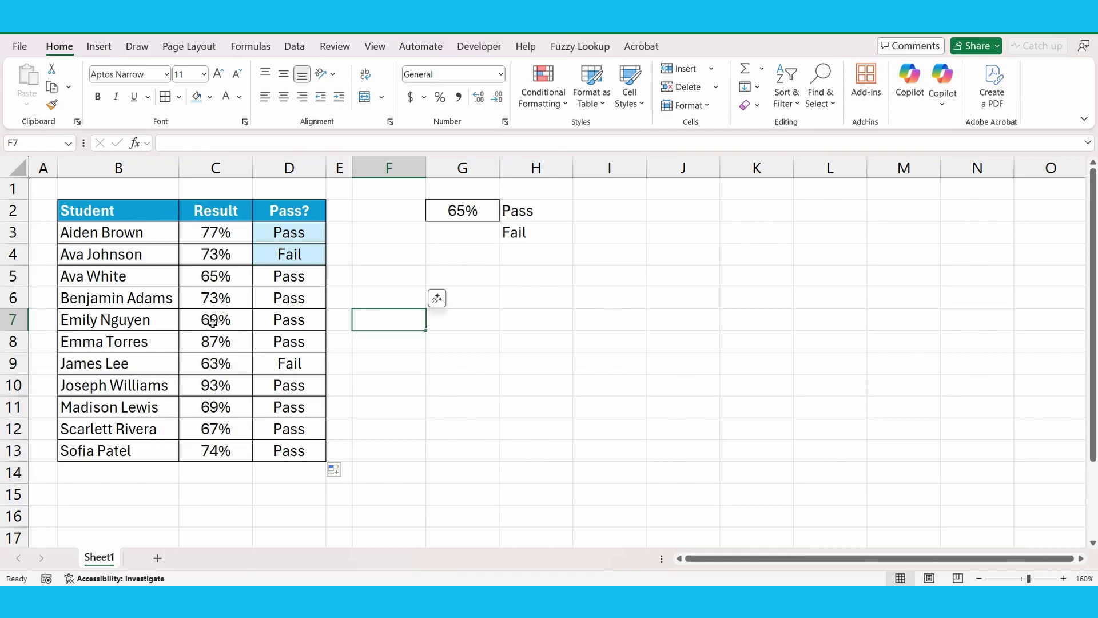
Raise the G2 pass threshold to 70%
left_click(452, 211)
type("70")
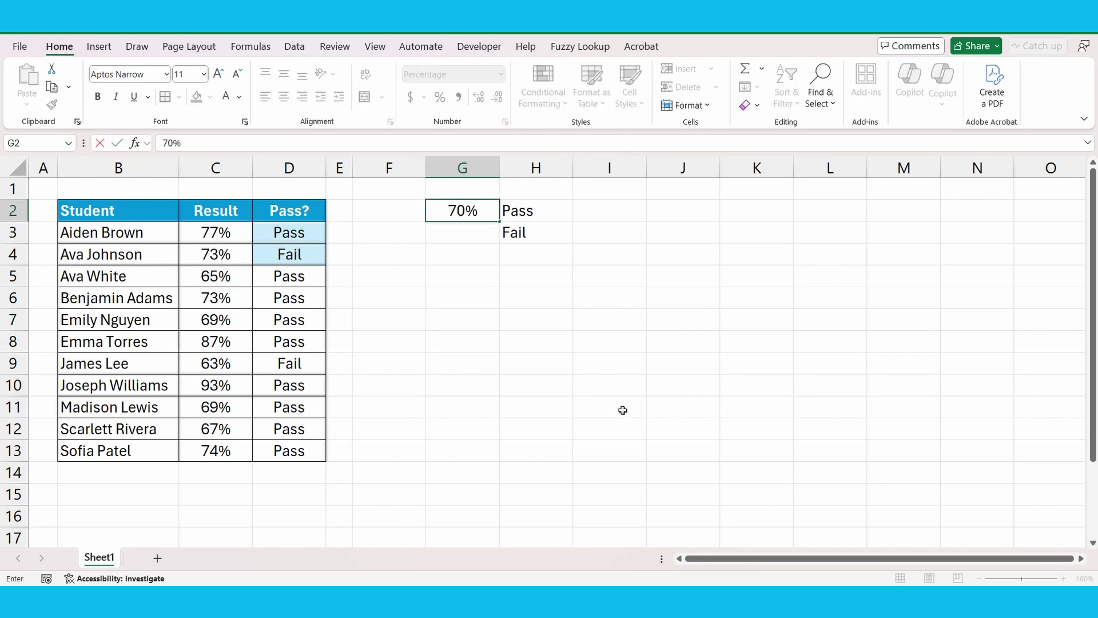
key("Return")
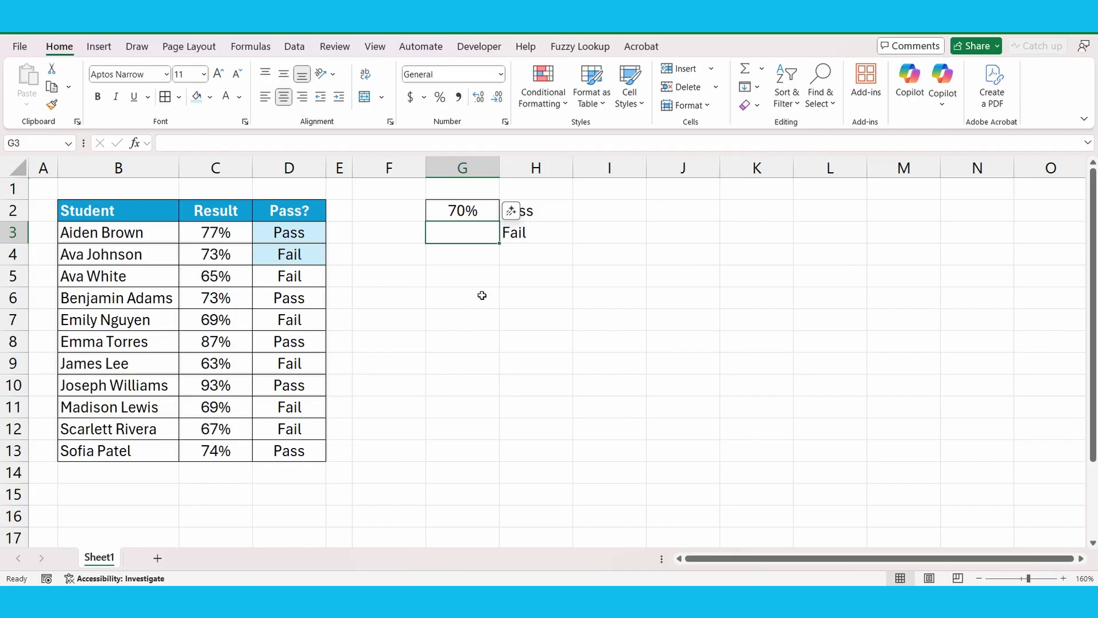
Change the H2 pass label to Tick
left_click(551, 212)
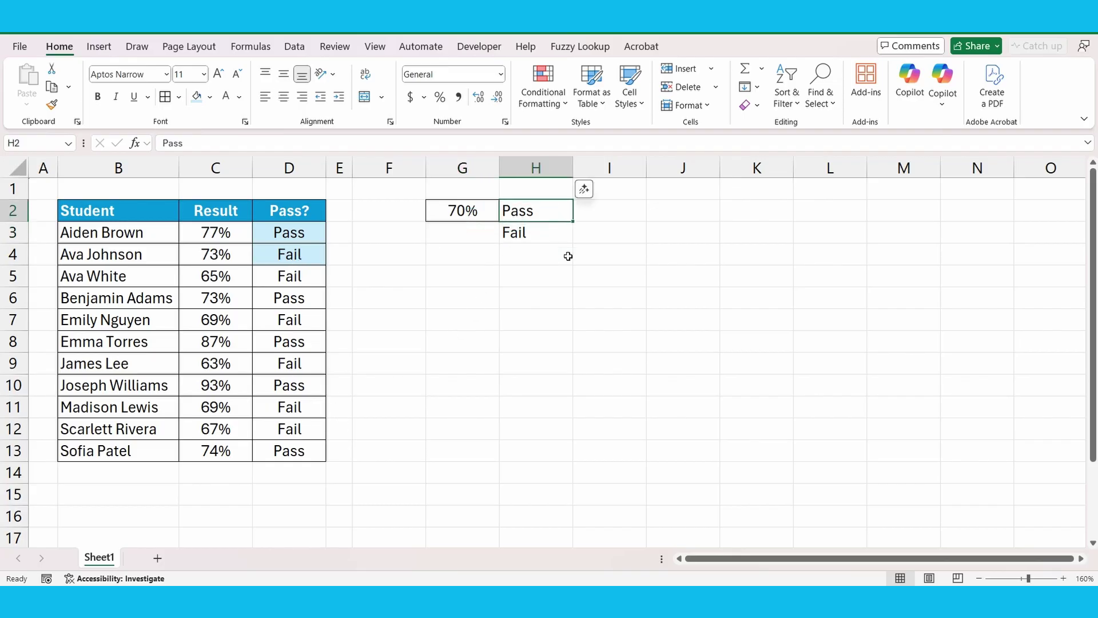
type("Tick")
key("Return")
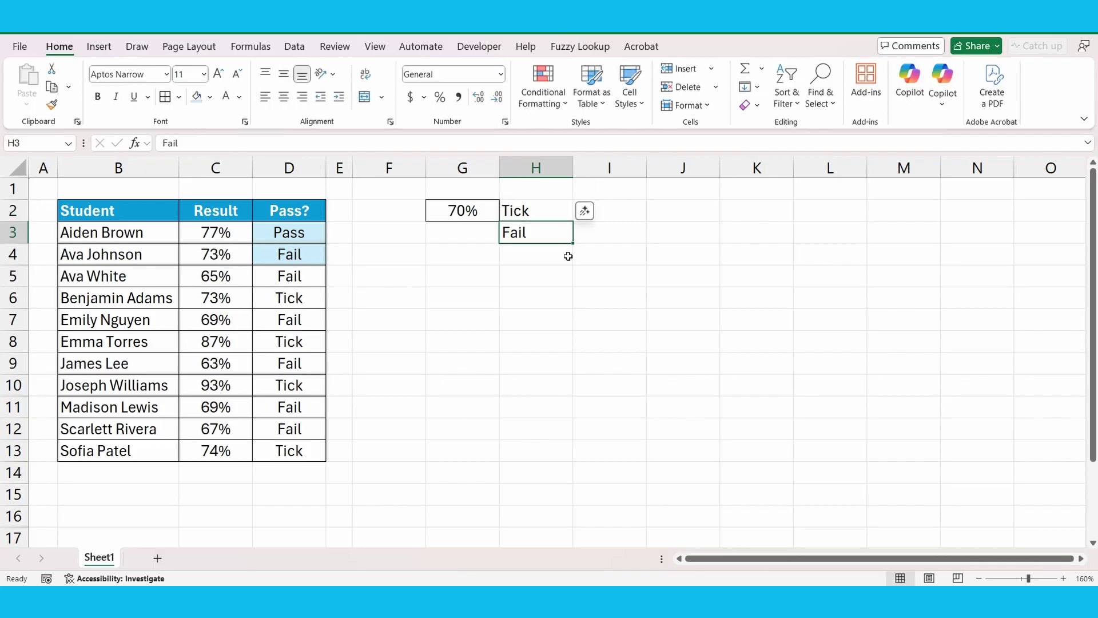